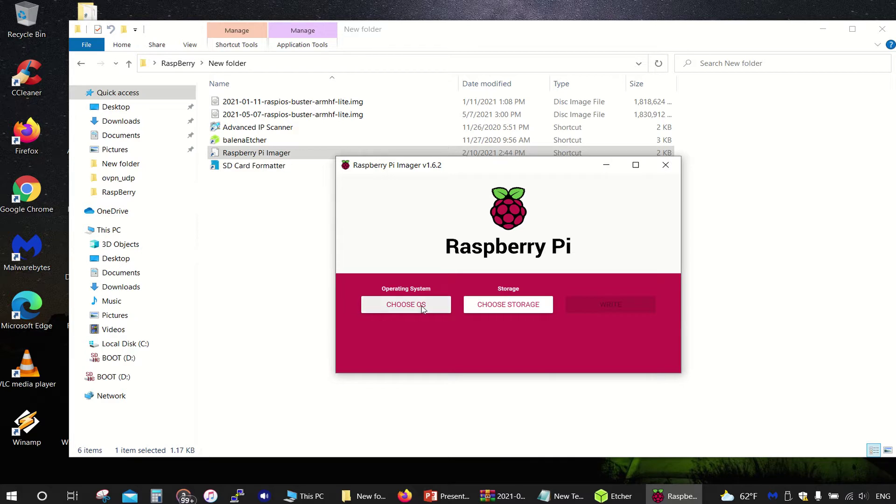
Look over the operating system choices in Raspberry Pi Imager and close the program without selecting one.
click(422, 306)
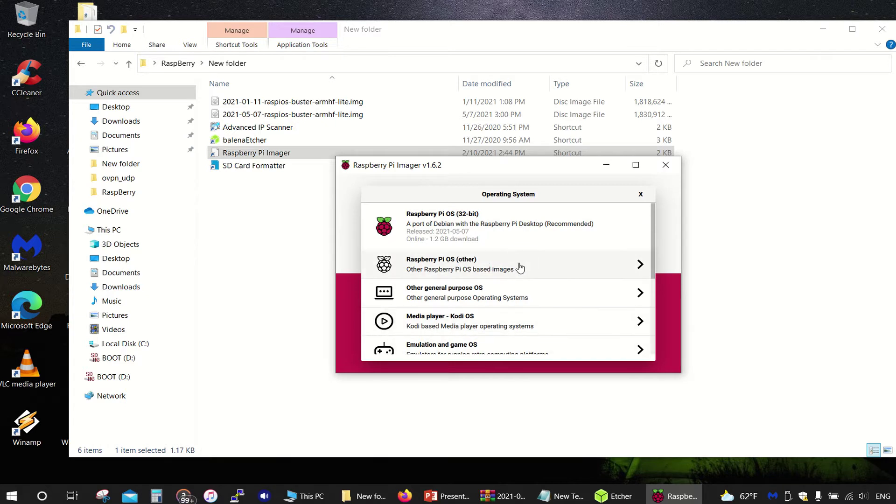
click(641, 195)
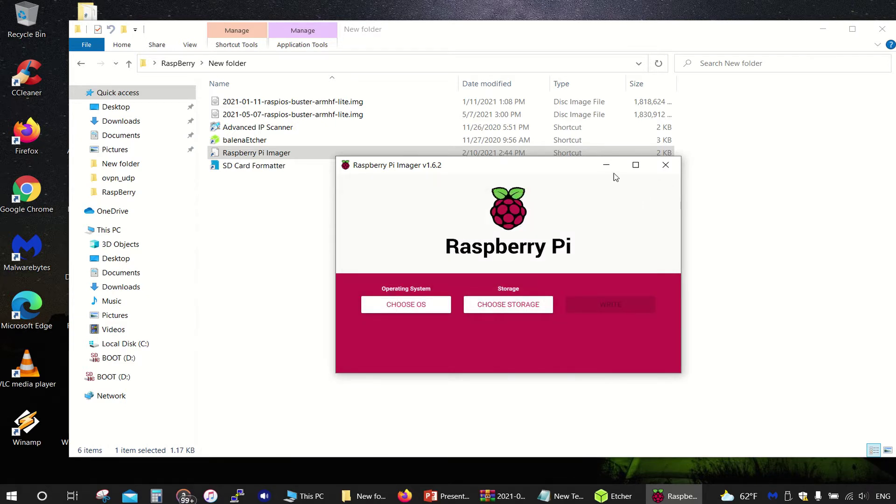
drag(544, 169, 531, 191)
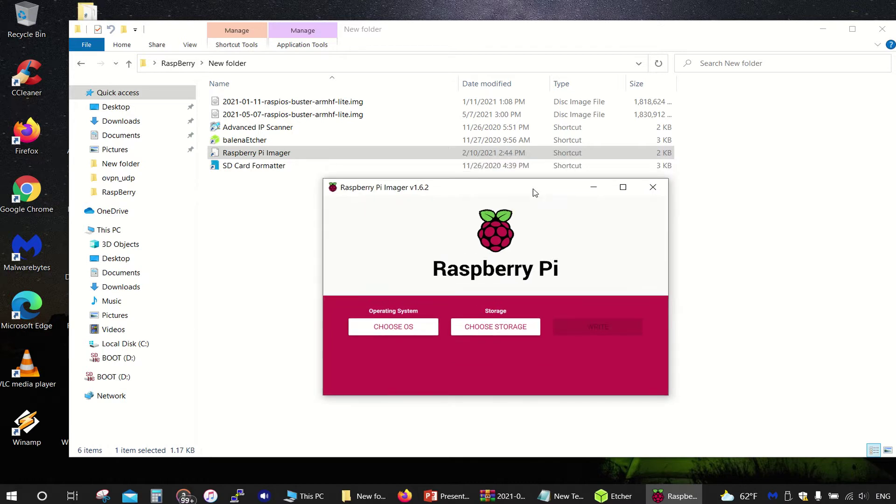
click(653, 187)
Switch to Etcher, load 2021-05-07-raspios-buster-armhf-lite.img as the source image, and flash it to the SDHC Card.
click(340, 114)
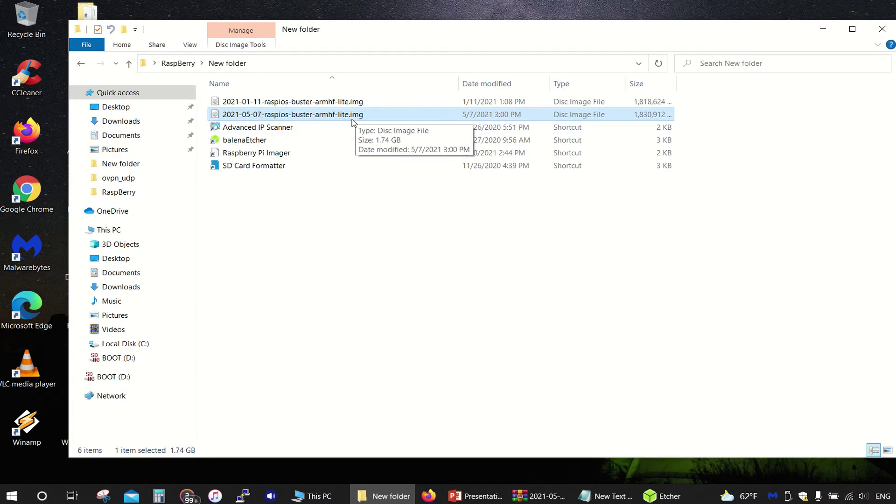
click(314, 201)
click(662, 498)
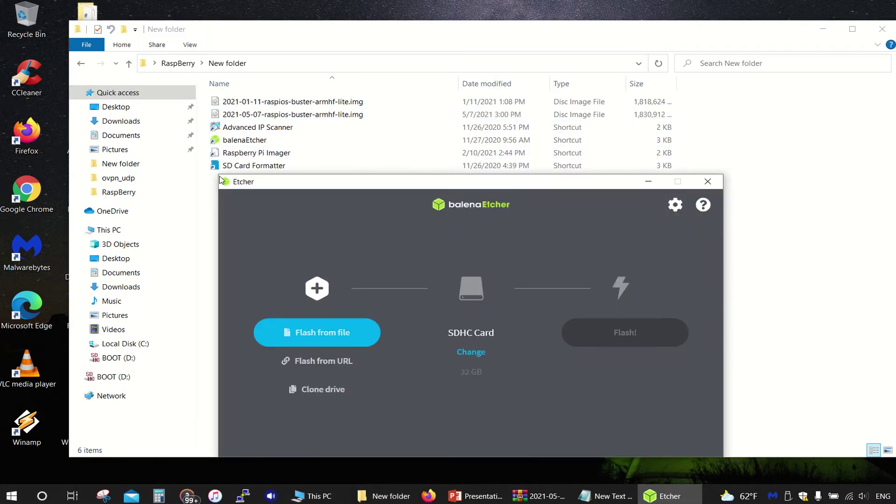
drag(300, 183, 394, 158)
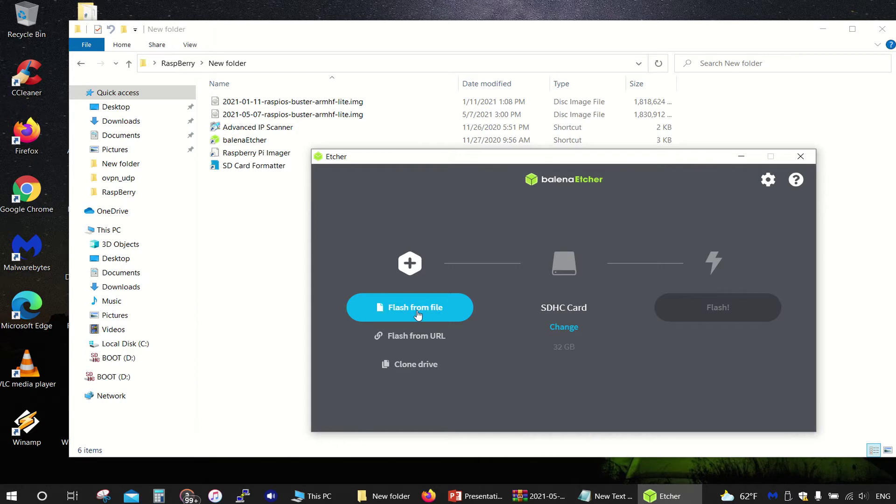
click(282, 116)
drag(282, 118, 457, 274)
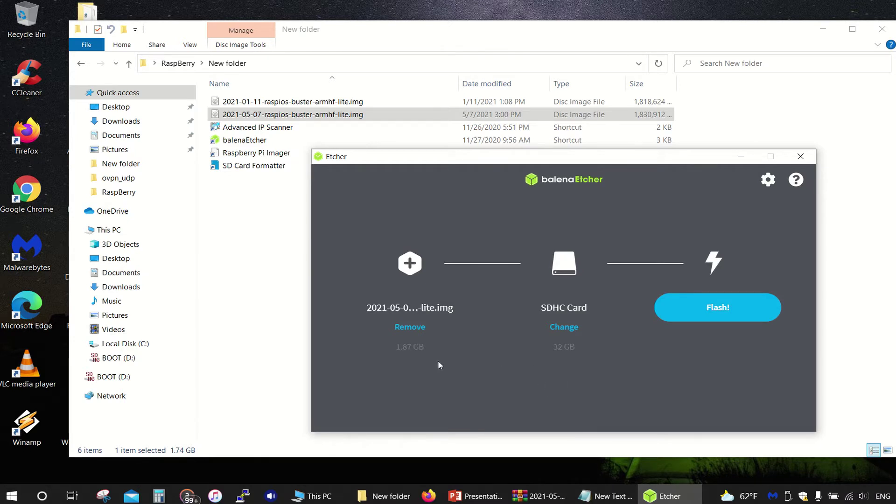
click(721, 316)
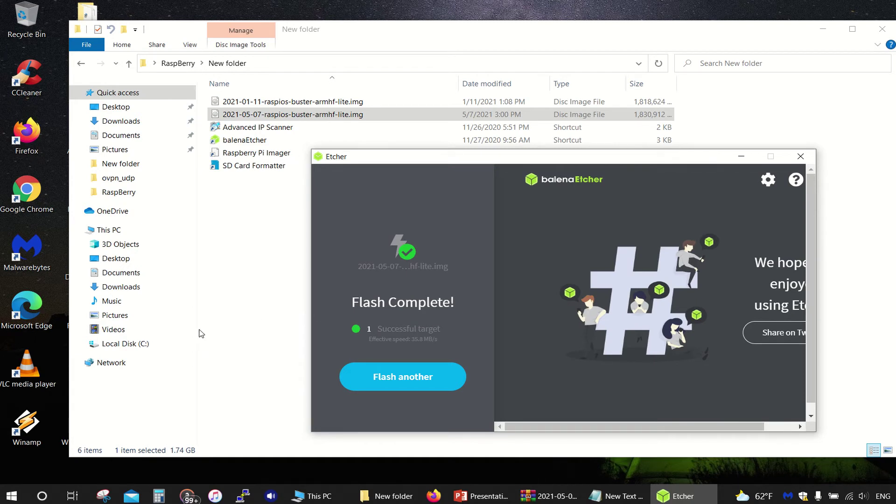
Show This PC in File Explorer and look through the files on the boot (D:) drive.
click(139, 344)
click(108, 231)
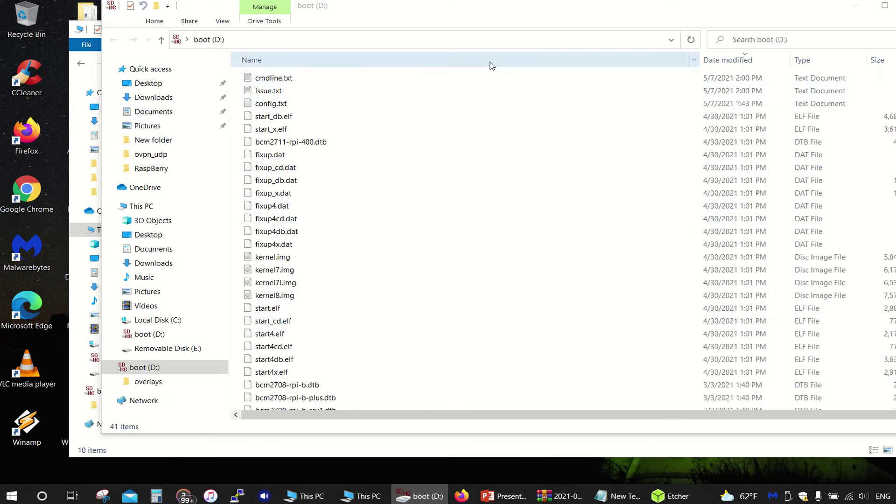
click(563, 259)
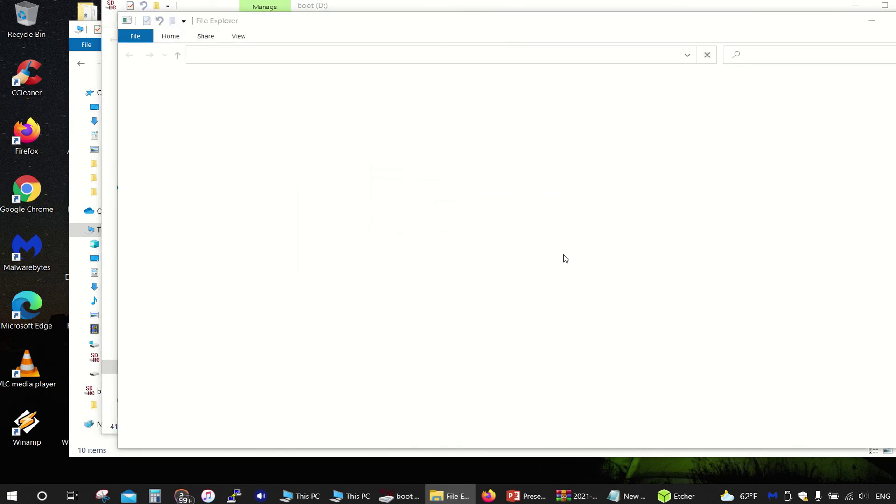
click(639, 267)
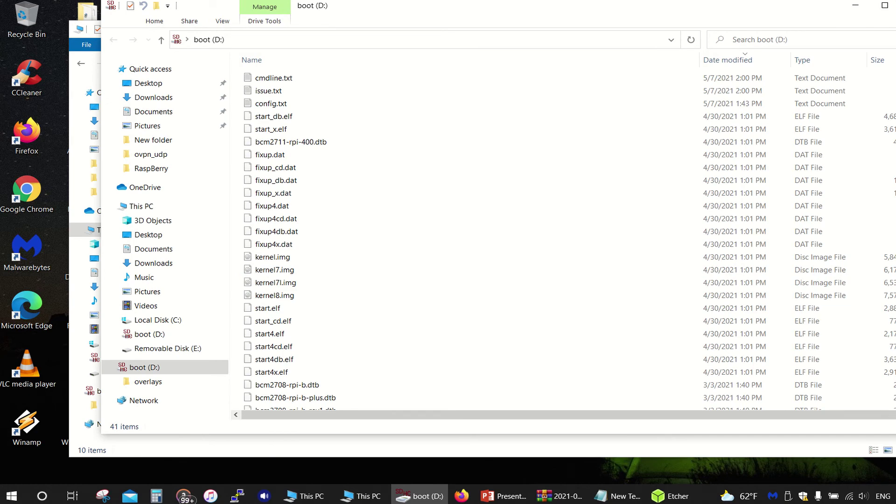
scroll(488, 244, down, 5)
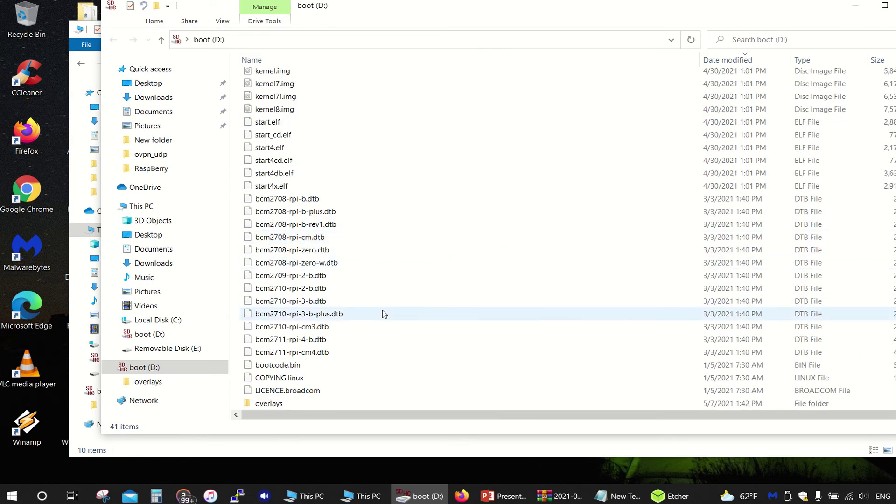
scroll(383, 314, up, 5)
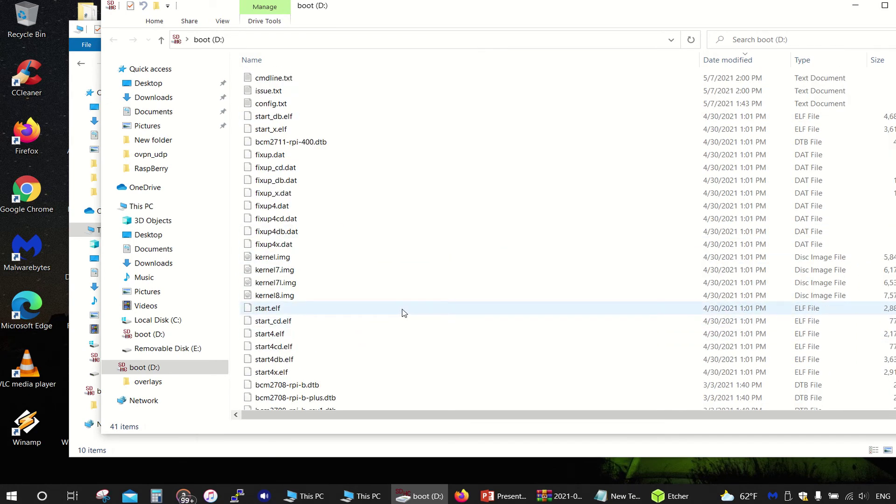
Create an empty text document on the boot (D:) drive and name it ssh with no file extension.
right_click(554, 182)
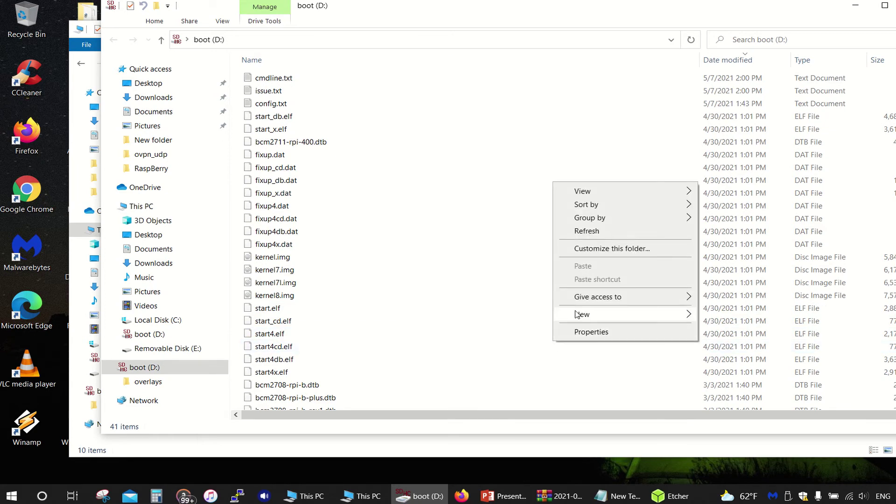
mouse_move(578, 314)
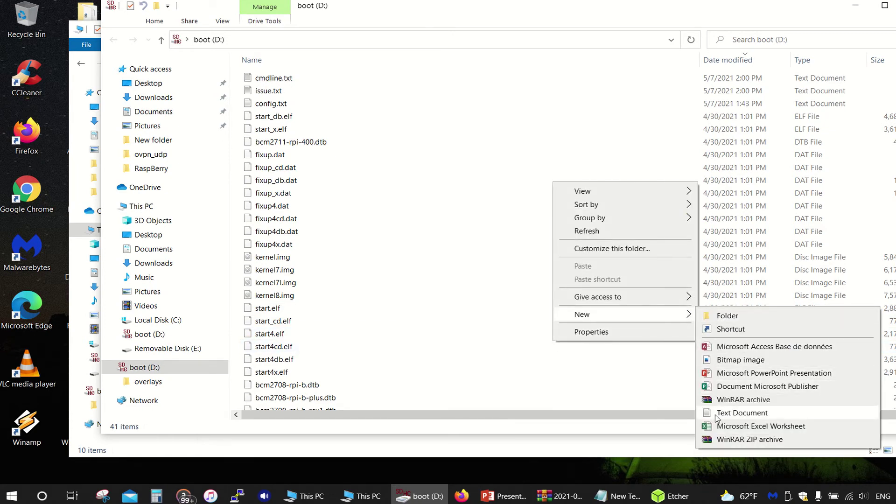
click(742, 412)
text(ss)
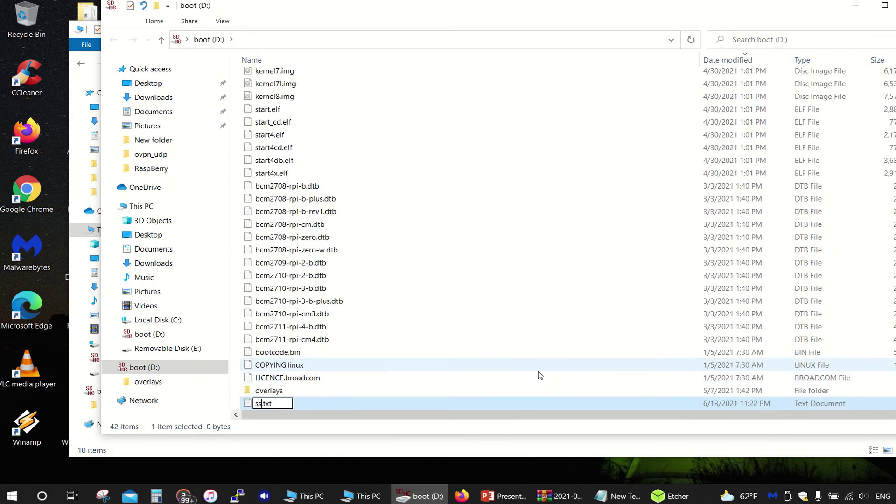
text(h)
key(Delete)
key(Delete)
key(Delete)
key(Delete)
key(Return)
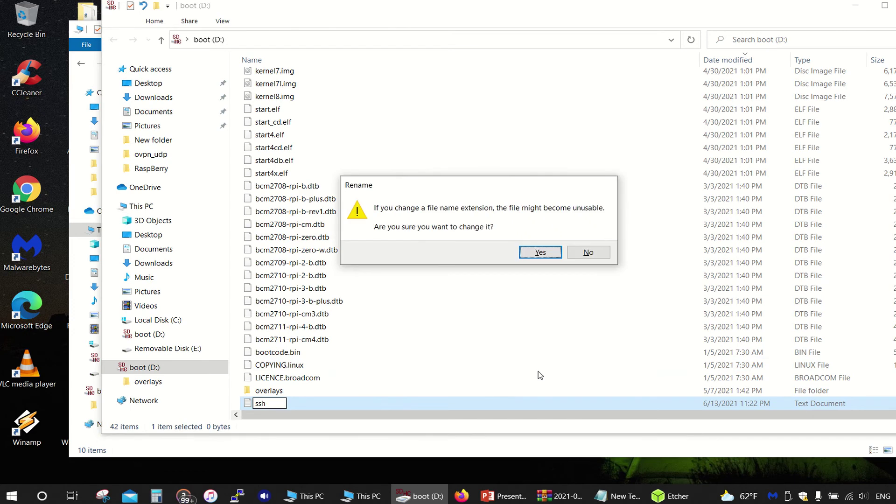
key(Return)
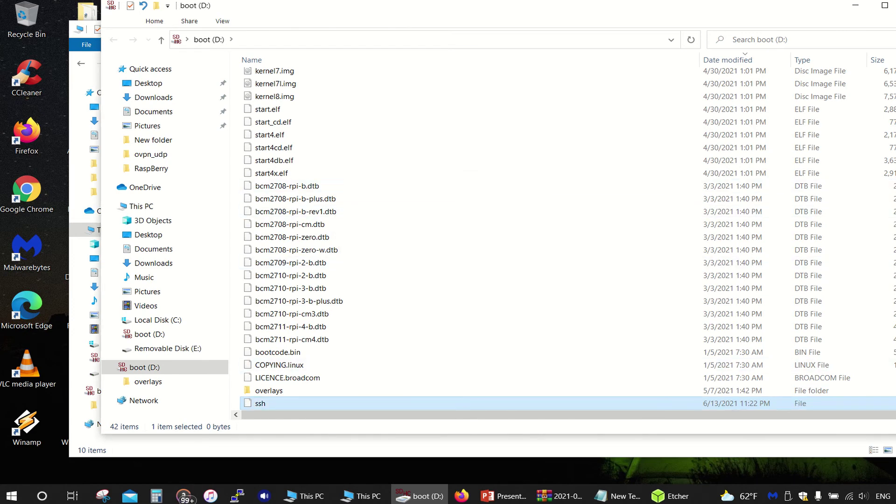
Close the boot (D:) window and safely eject the SDHC Card.
key(alt+F4)
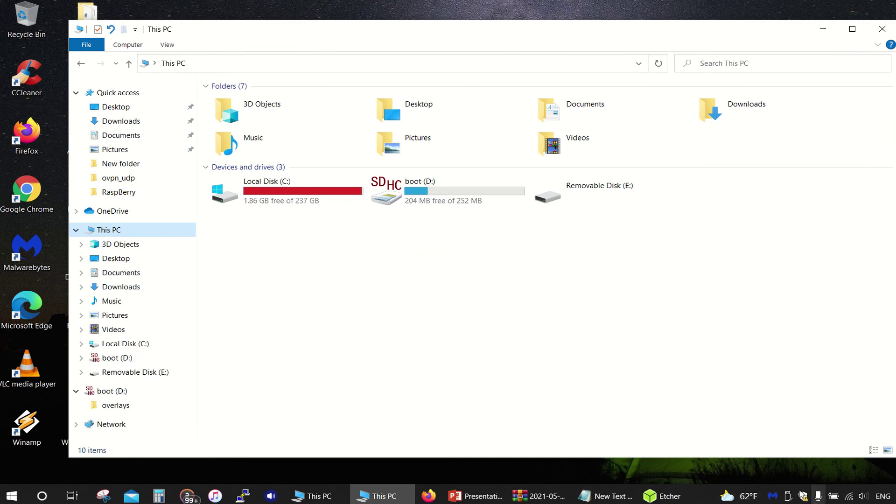
click(789, 497)
click(789, 498)
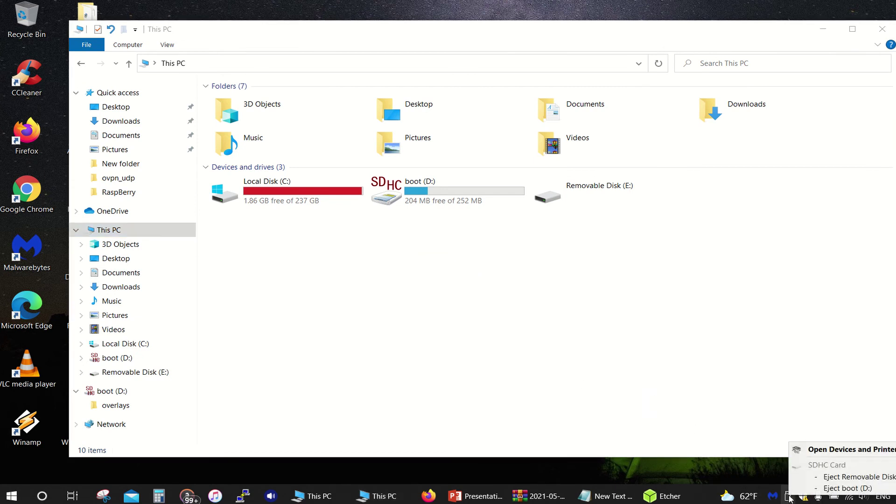
click(822, 479)
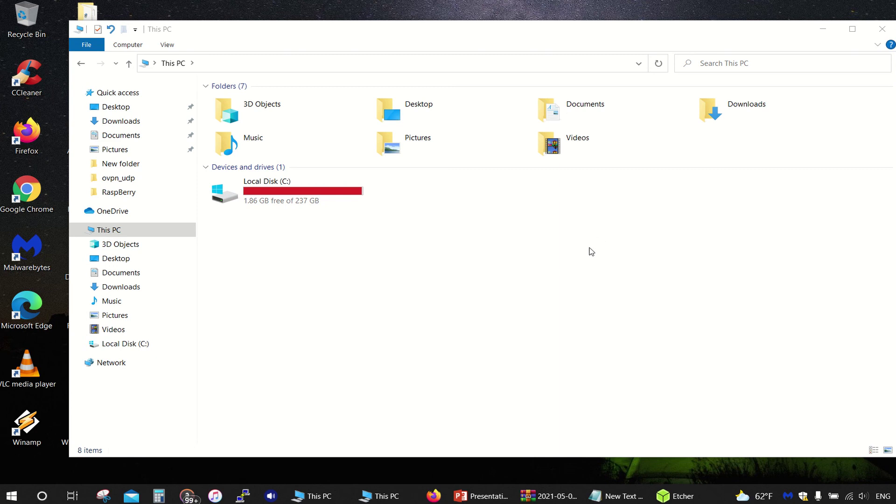
mouse_move(515, 2)
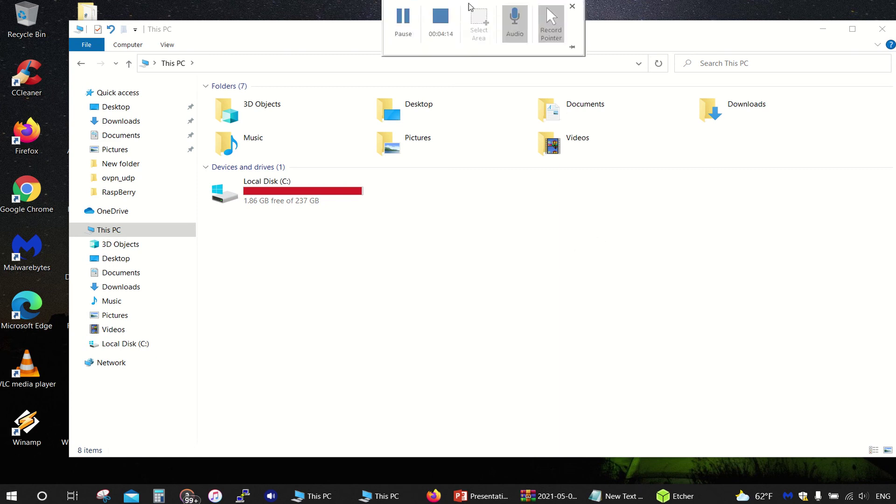